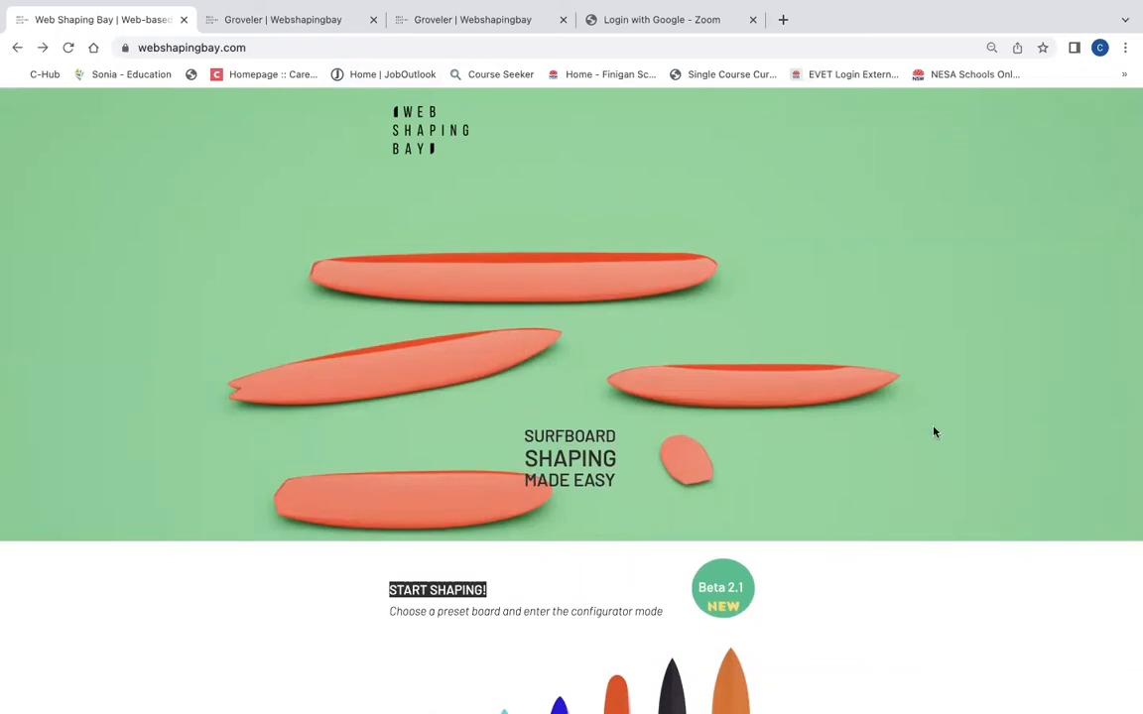
Step: Look over the preset boards on the home page and switch to the first already open Groveler configurator
scroll(933, 432, "down", 2)
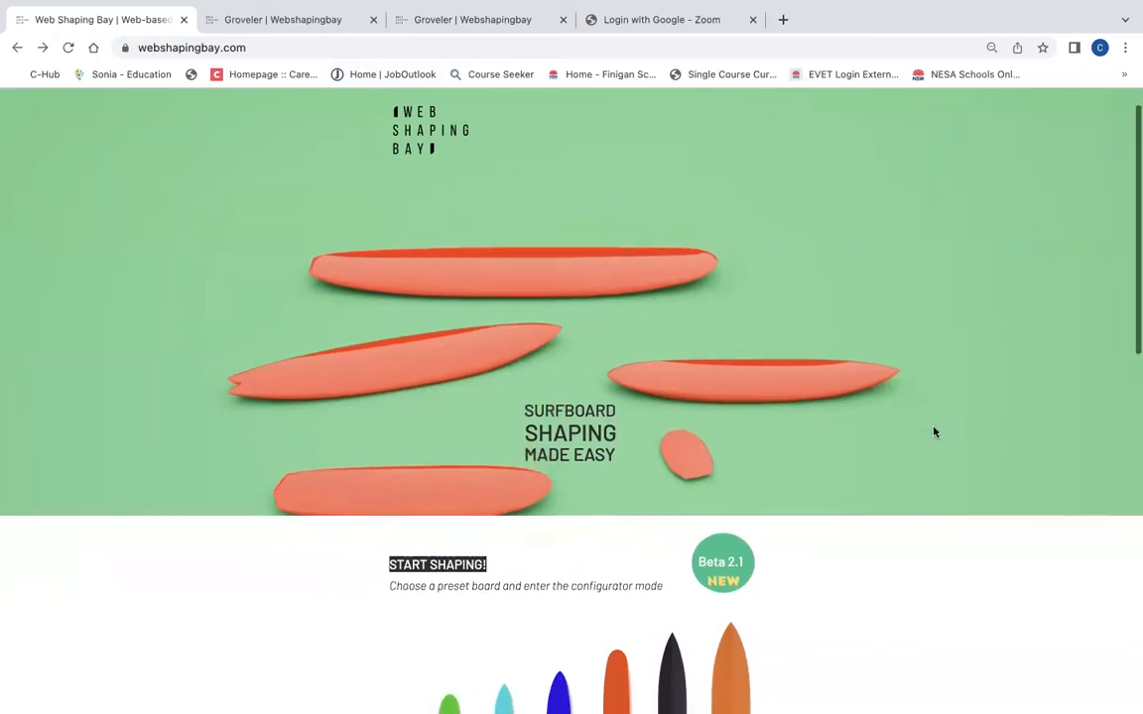
scroll(934, 431, "up", 2)
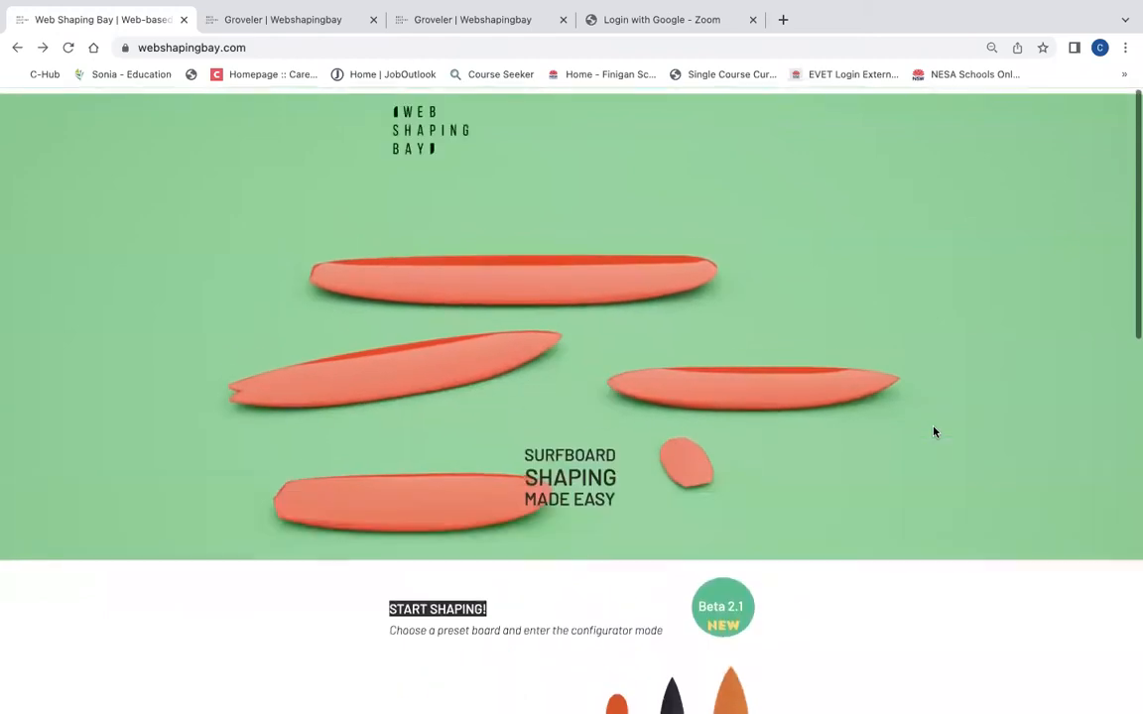
scroll(933, 432, "down", 2)
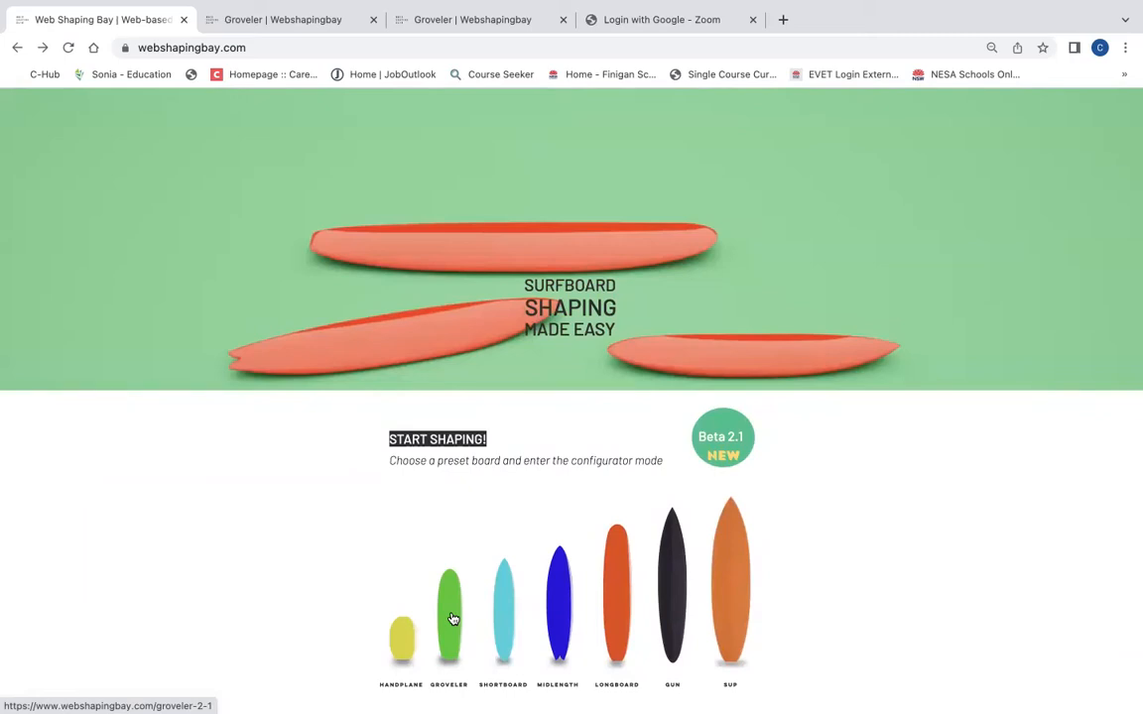
left_click(283, 20)
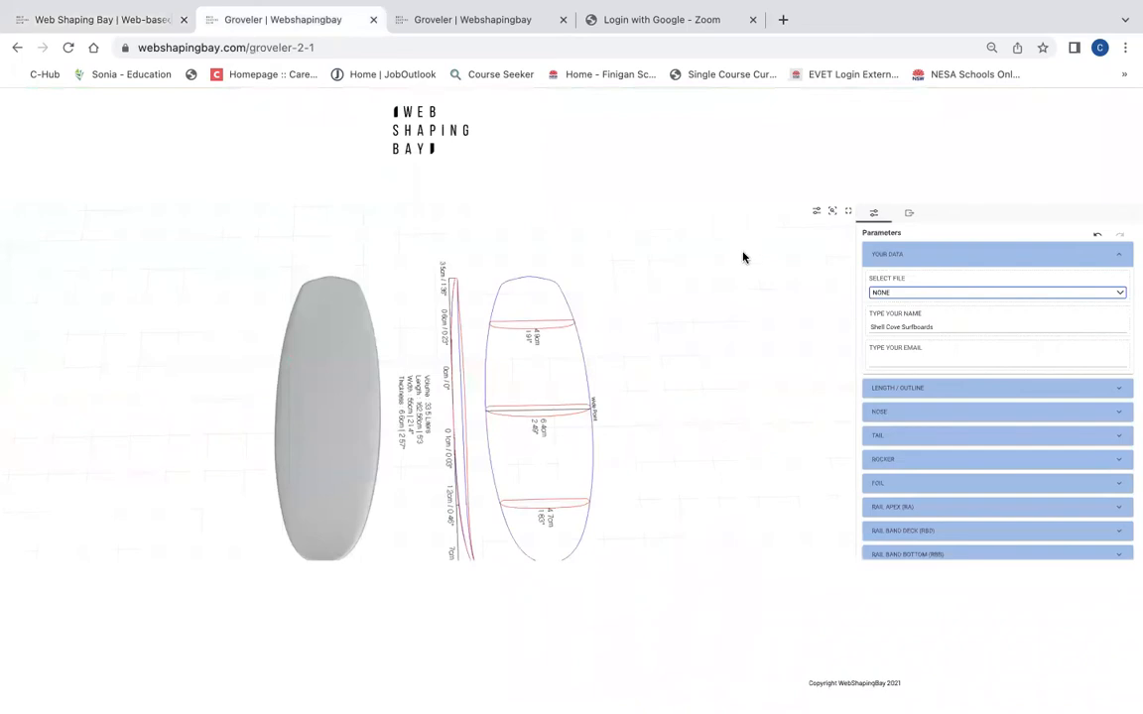
Step: Choose "PDF - Hollow wooden structure(2D)" as the file in the Your Data parameters
left_click(1118, 253)
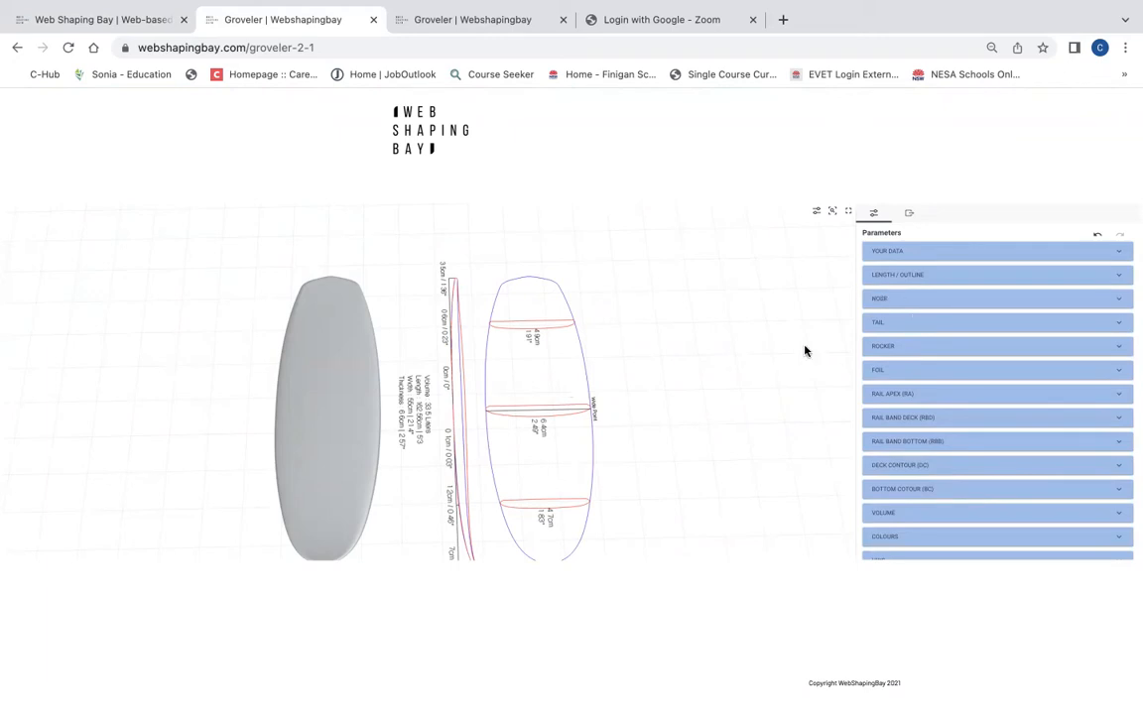
left_click(1119, 257)
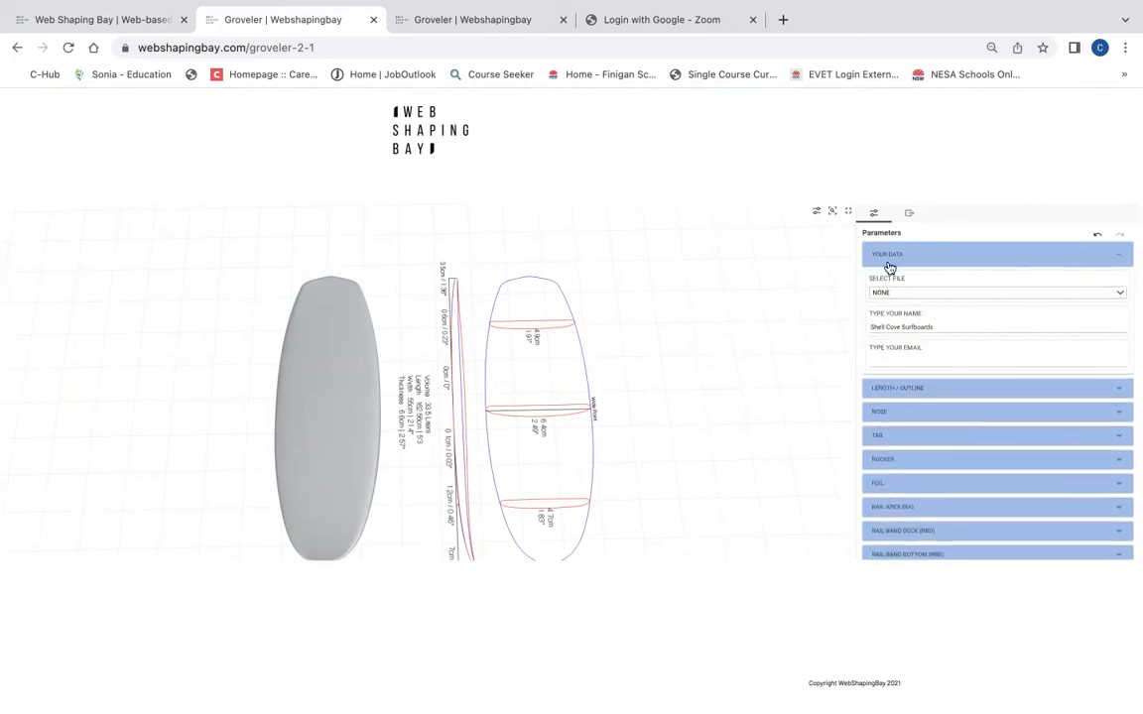
left_click(1122, 294)
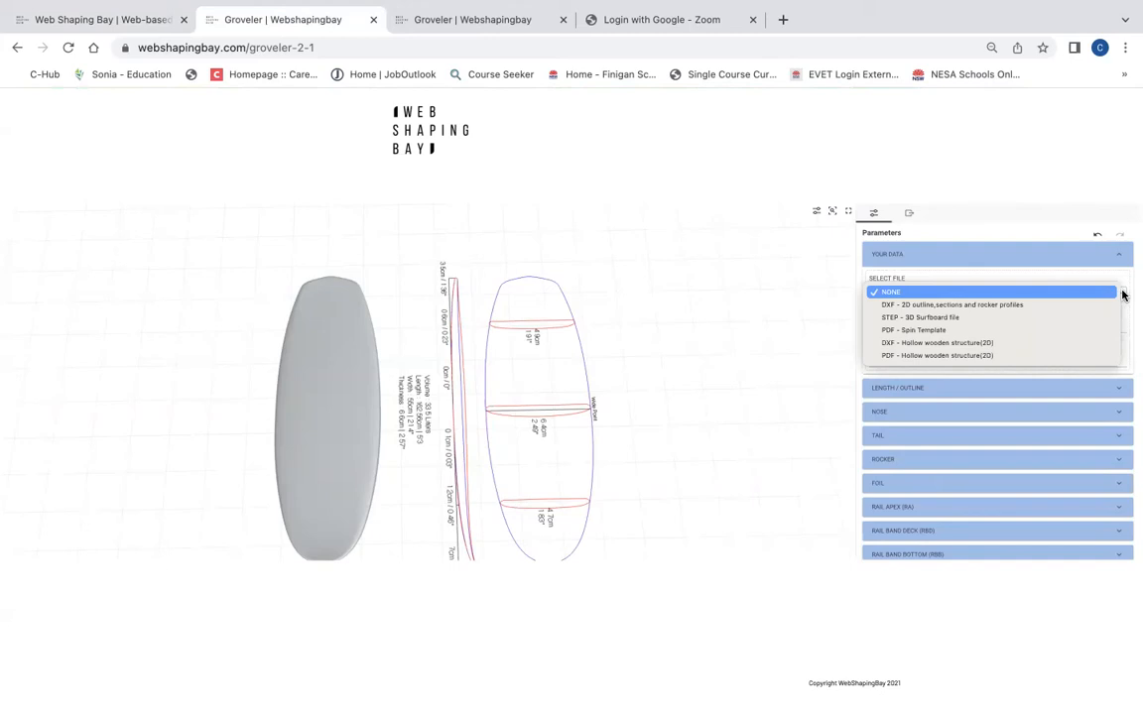
left_click(942, 357)
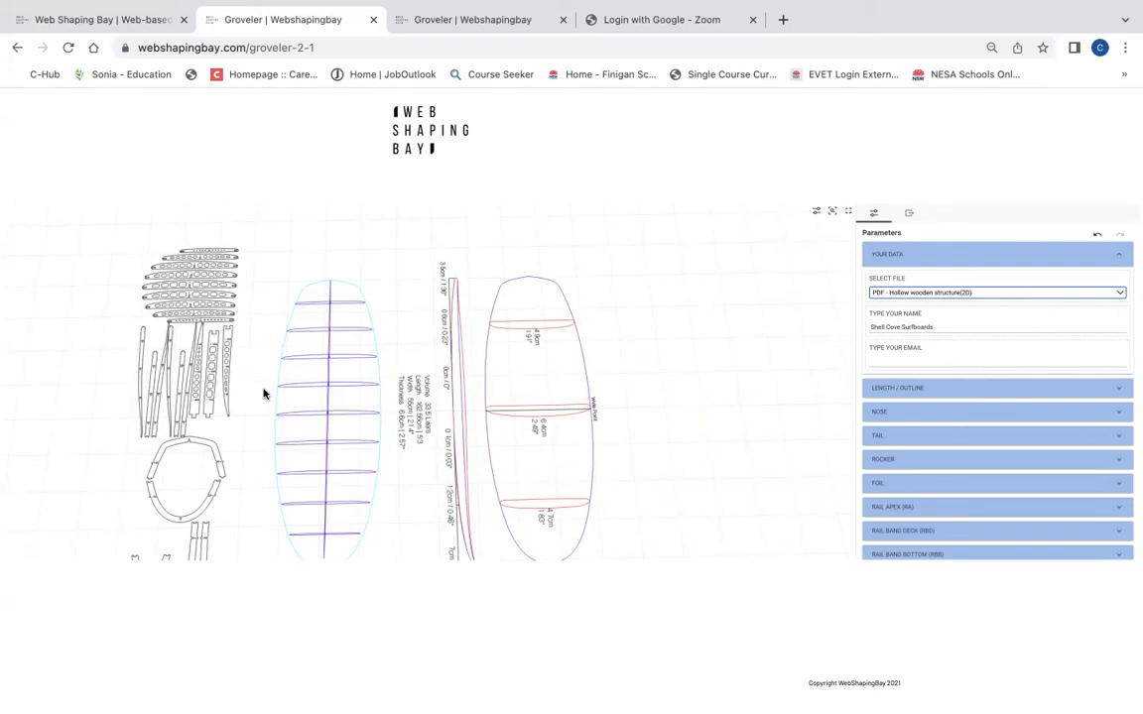
Step: Expand the HWS parameters to show the hollow wooden structure settings
scroll(1014, 450, "down", 1)
scroll(1014, 450, "down", 2)
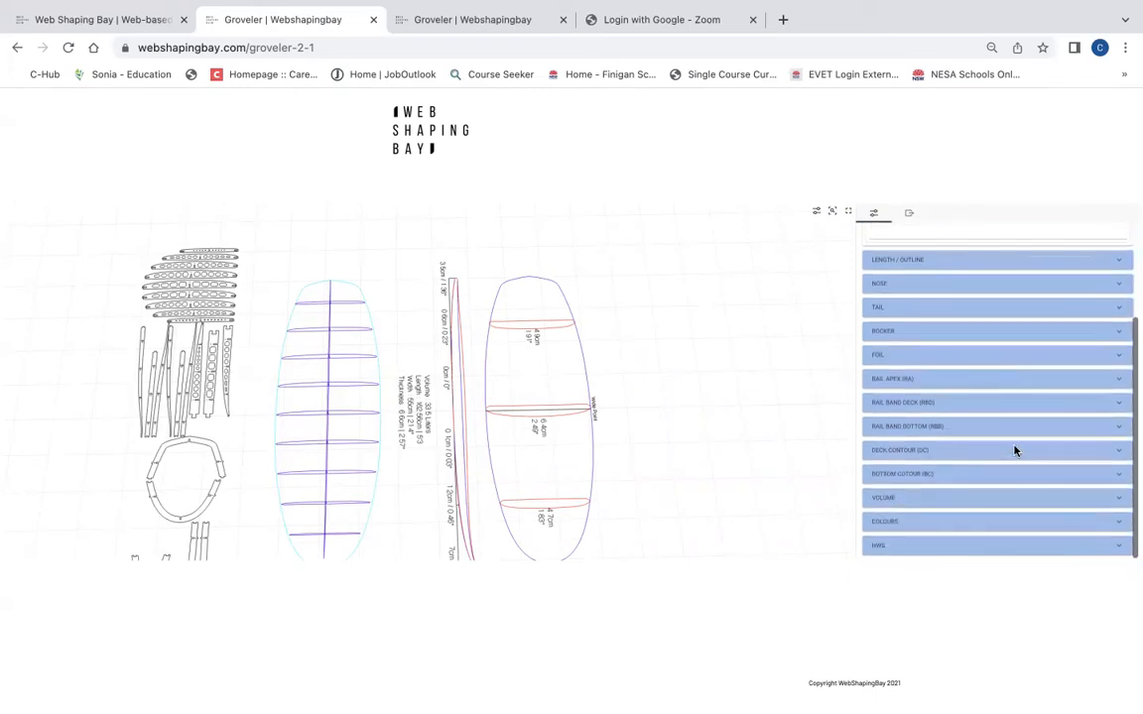
left_click(1119, 552)
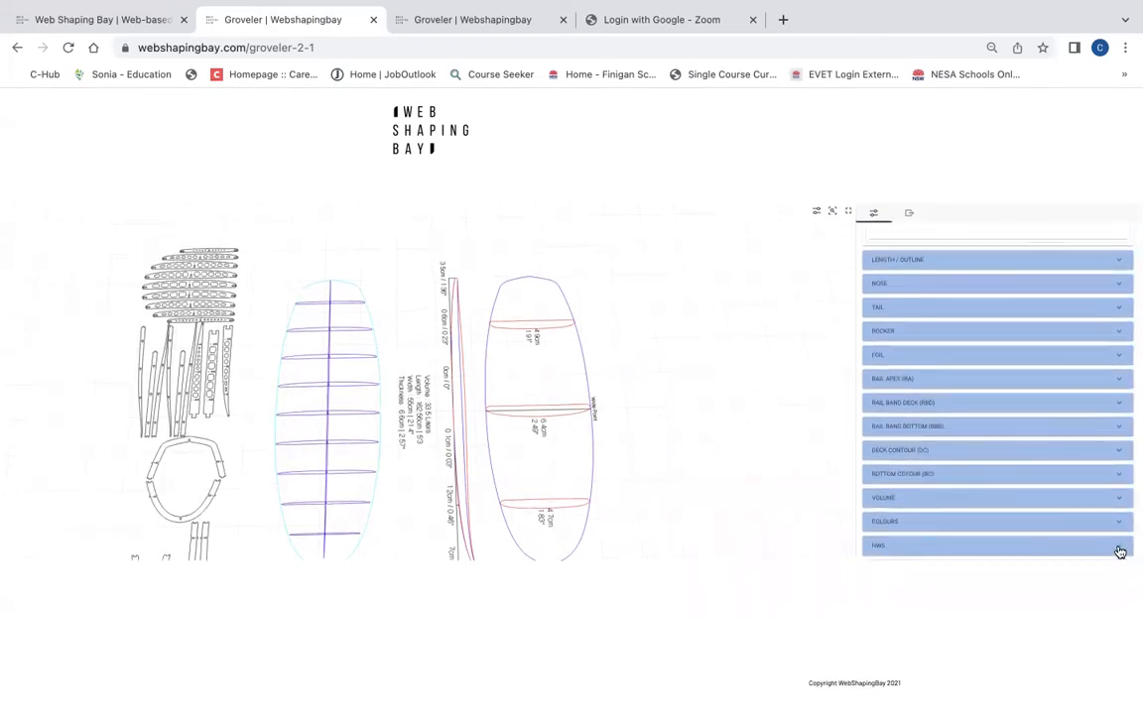
scroll(1080, 475, "down", 4)
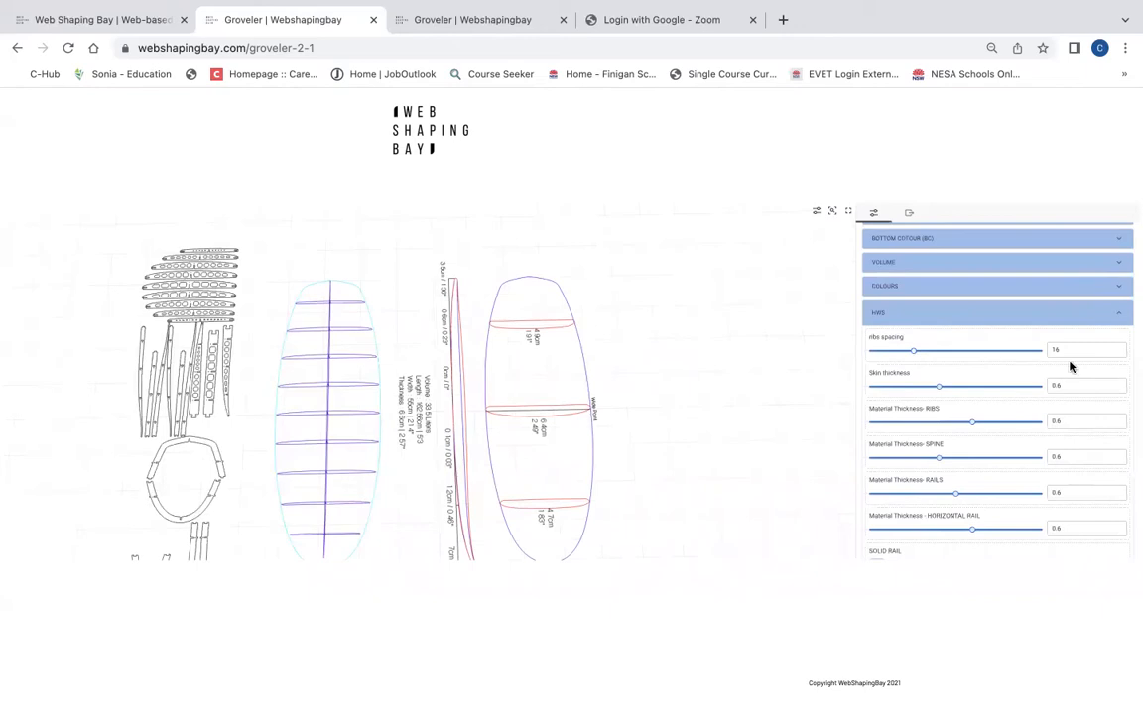
Step: Try ribs spacings of 40 and 8 for the hollow structure and restore the spacing to 16
left_click_drag(915, 352, 1041, 351)
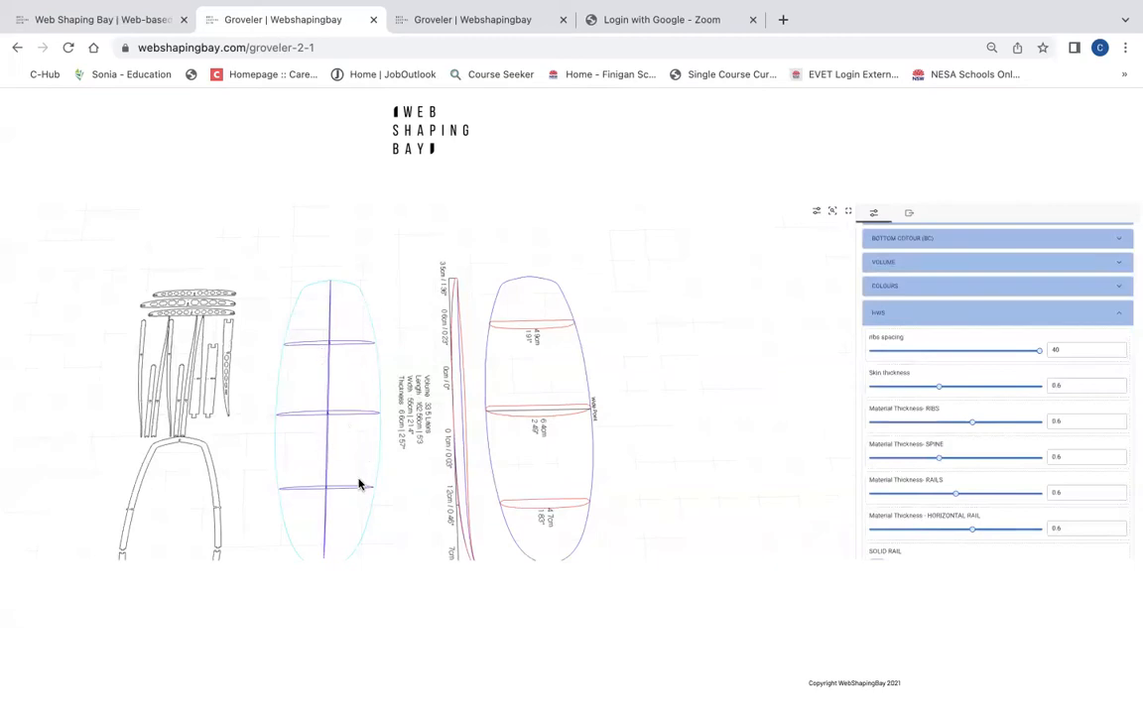
left_click_drag(1039, 353, 872, 357)
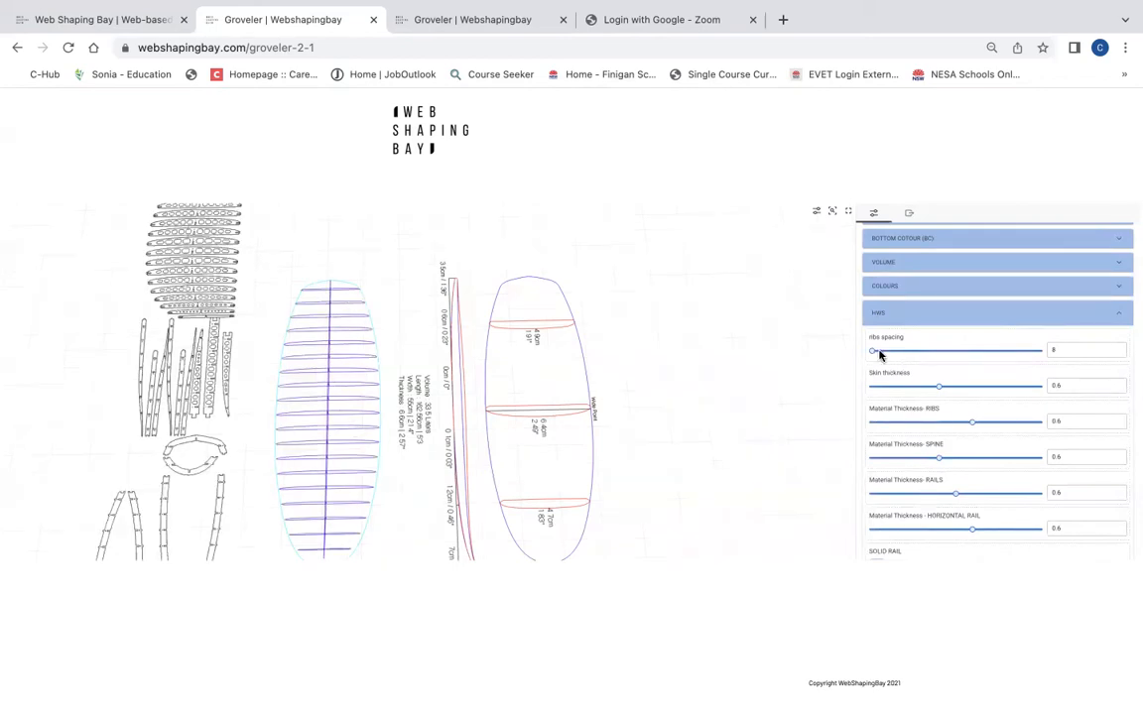
left_click_drag(872, 356, 912, 355)
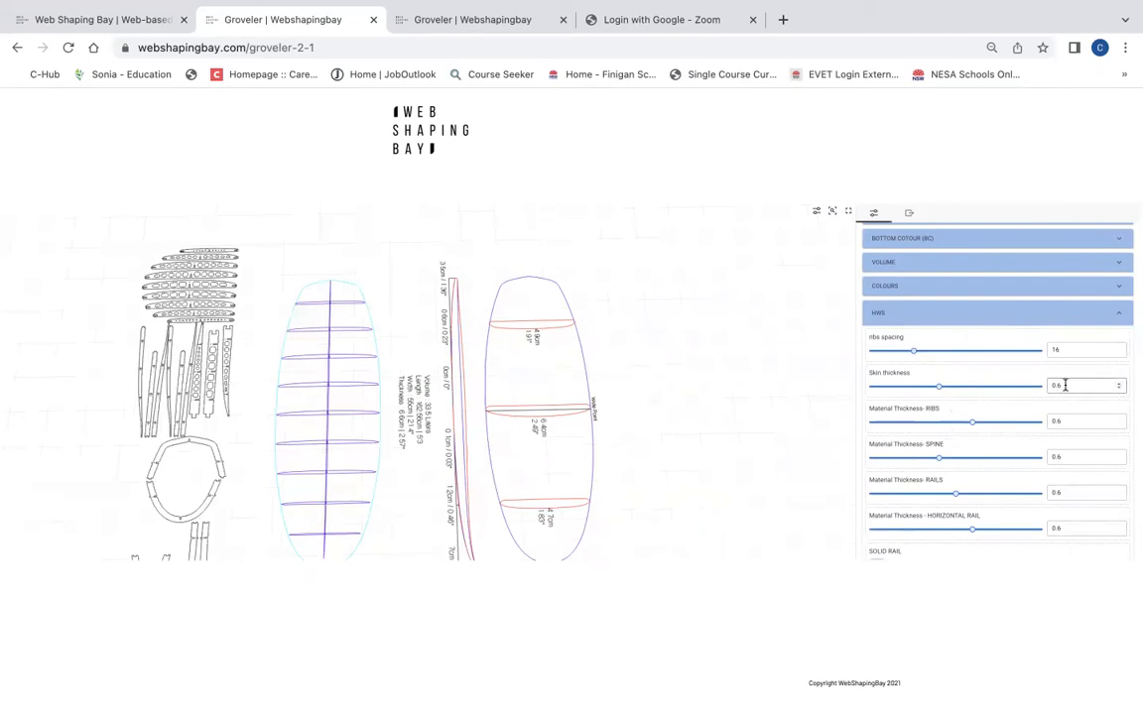
Step: Look through the remaining HWS settings and display the configurator in full screen
scroll(994, 407, "down", 1)
scroll(994, 406, "down", 2)
scroll(994, 407, "down", 3)
scroll(994, 407, "down", 2)
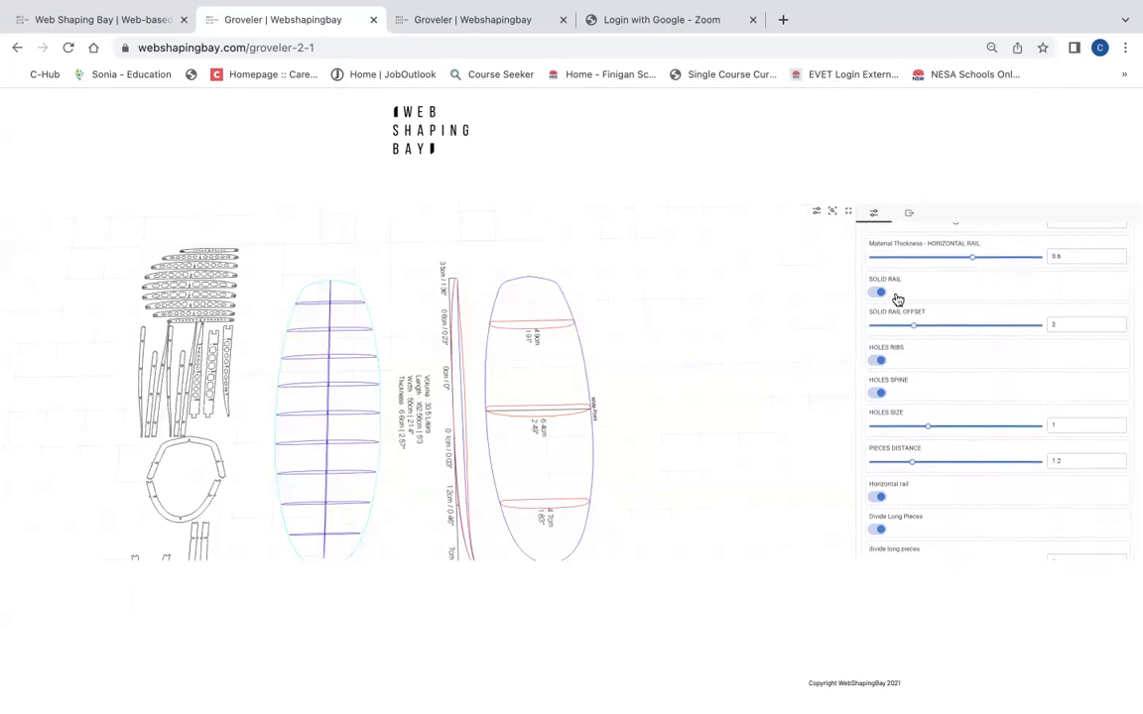
scroll(195, 421, "down", 3)
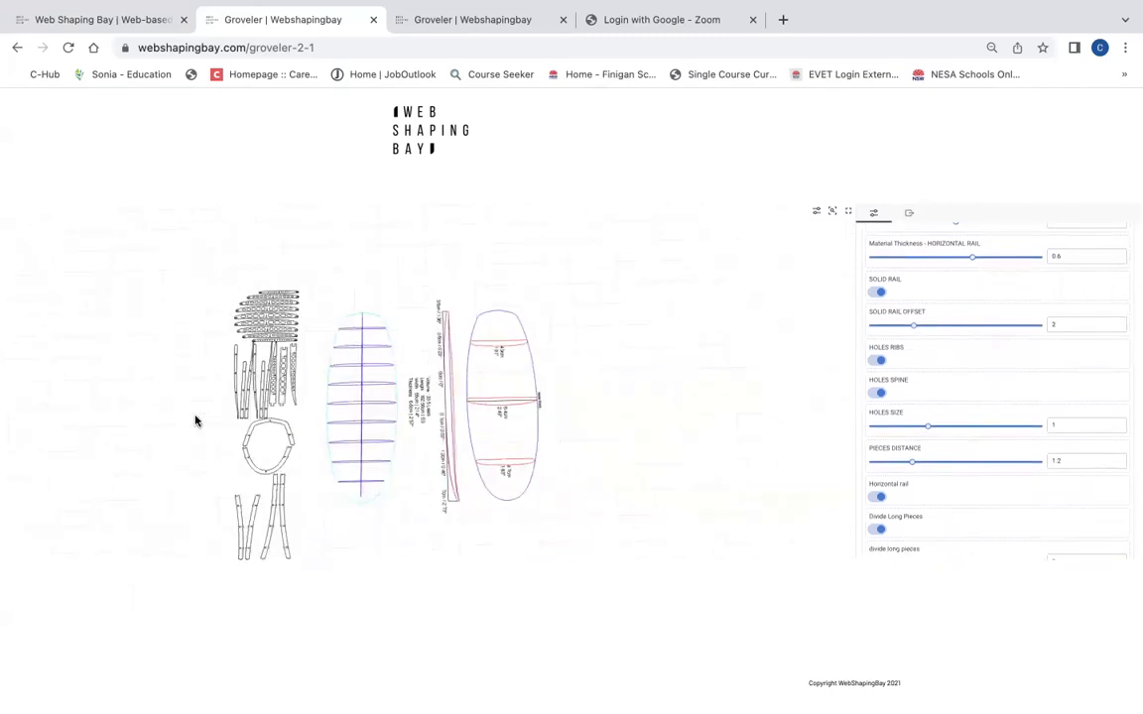
left_click(848, 211)
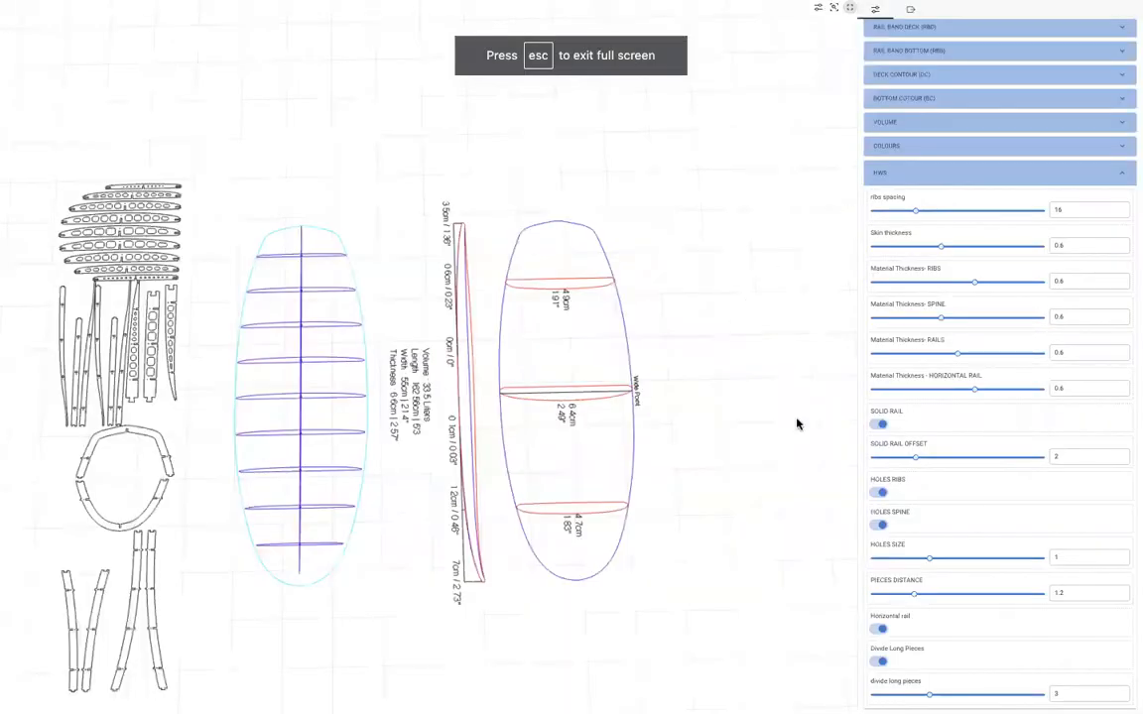
Step: Try the hollow structure without the solid rail and with undivided long pieces, restoring each option after its trial
left_click(878, 426)
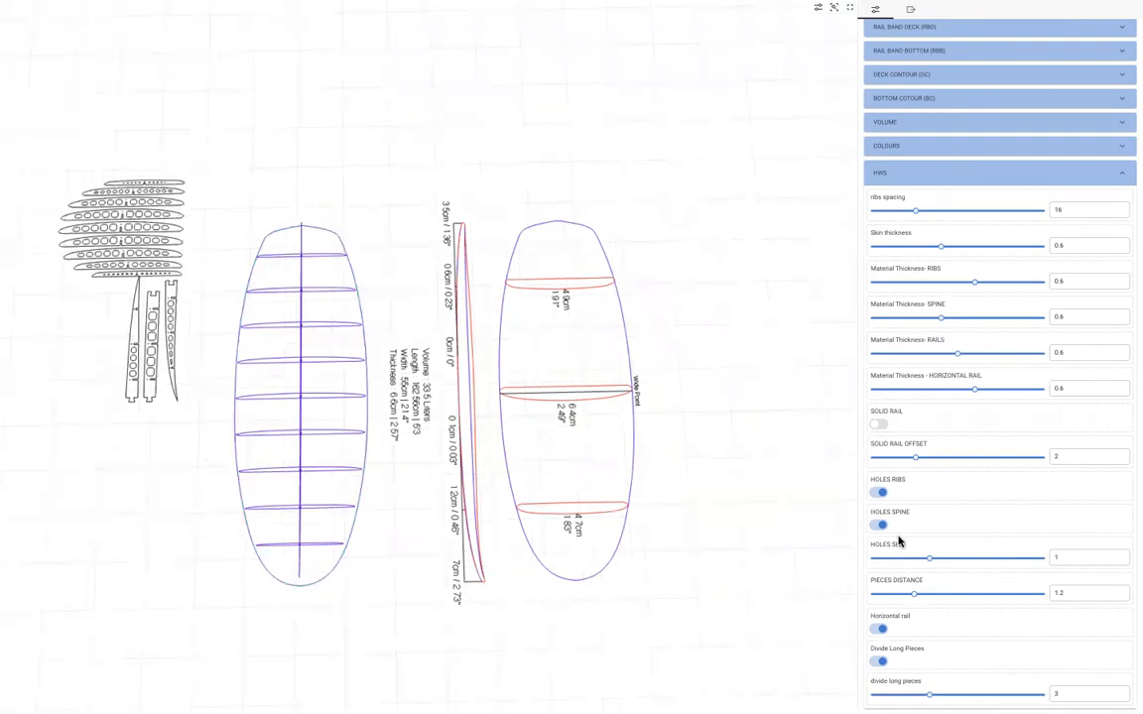
left_click(880, 426)
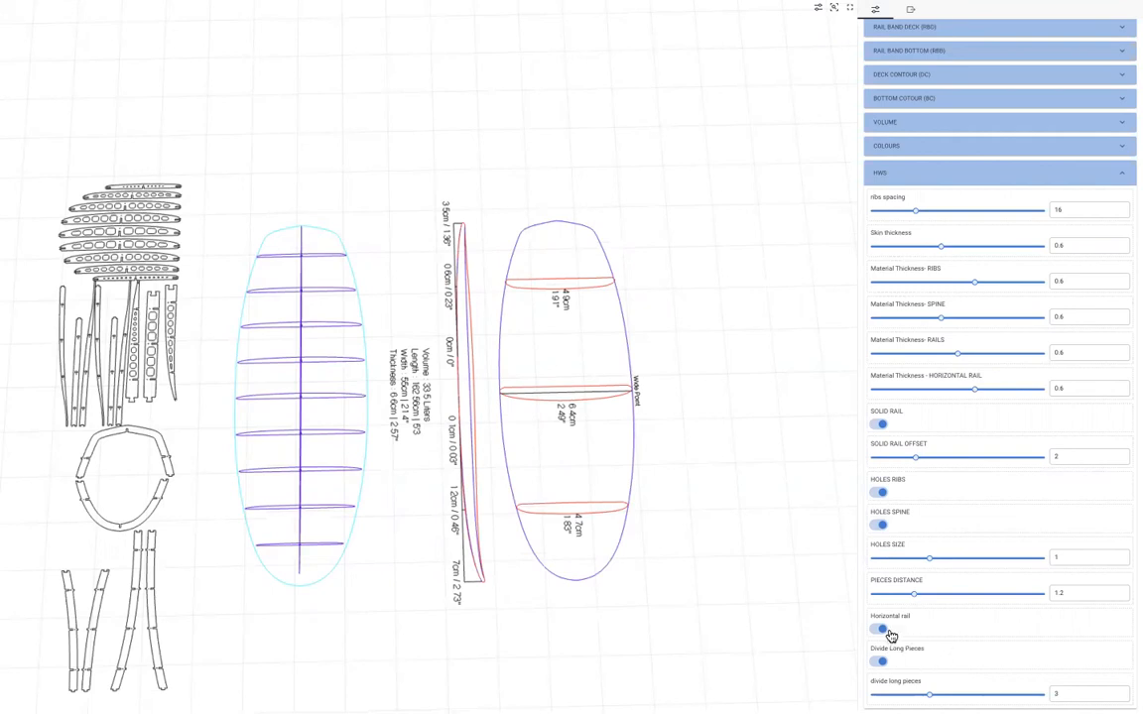
left_click(879, 662)
left_click(879, 663)
left_click(878, 662)
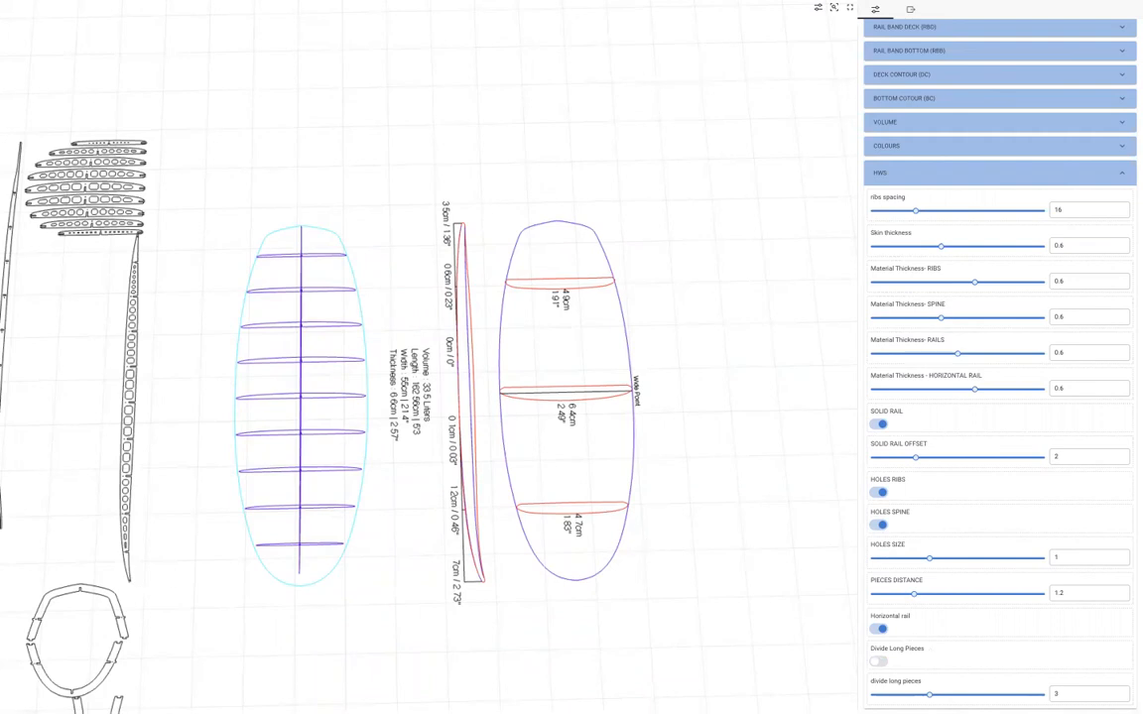
left_click(880, 662)
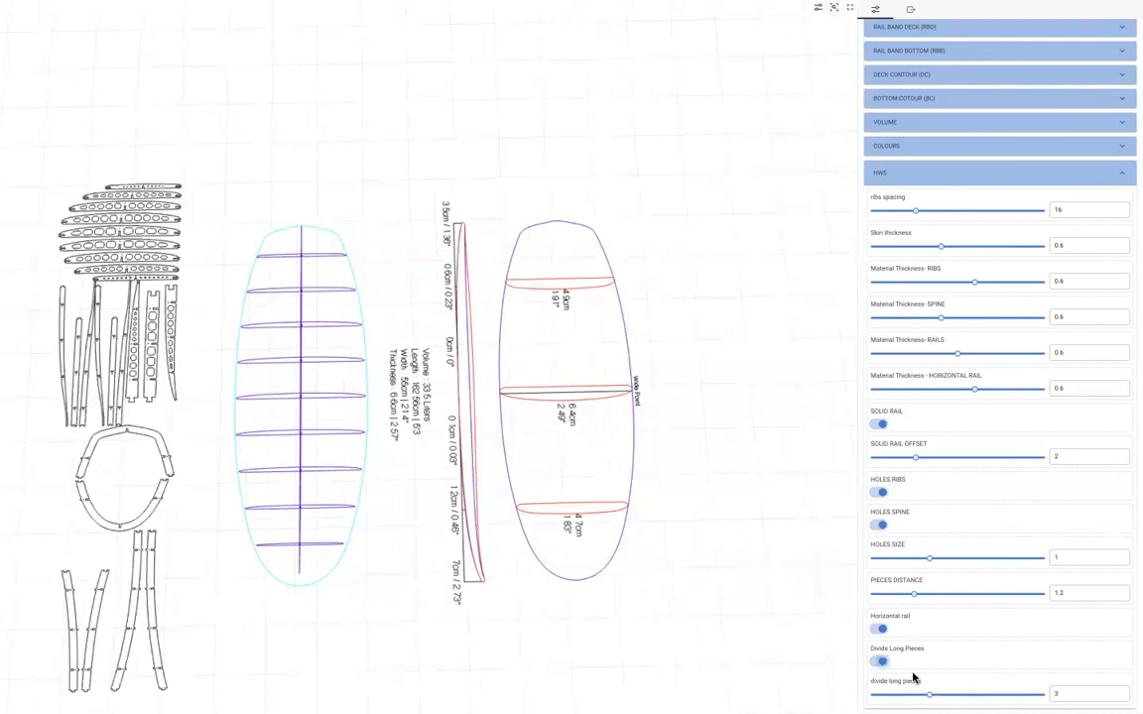
left_click(1059, 696)
Step: Switch to the other open Groveler design, show it in full screen and examine its hollow structure and template parts from several angles
left_click(849, 8)
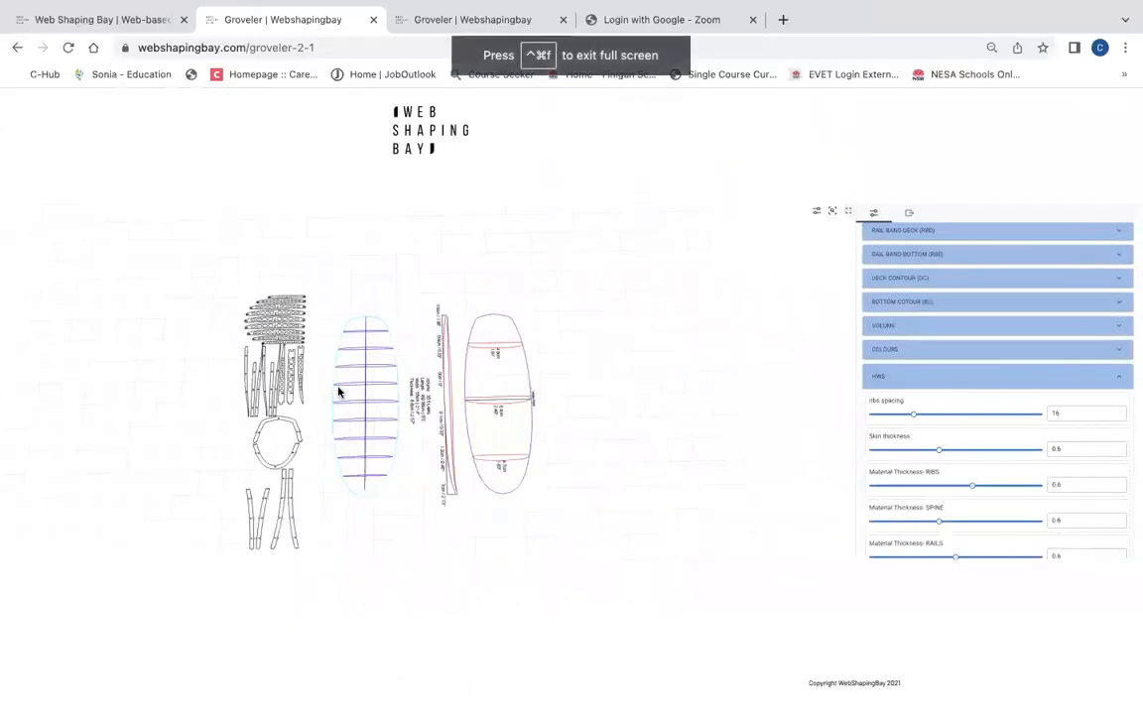
left_click(481, 19)
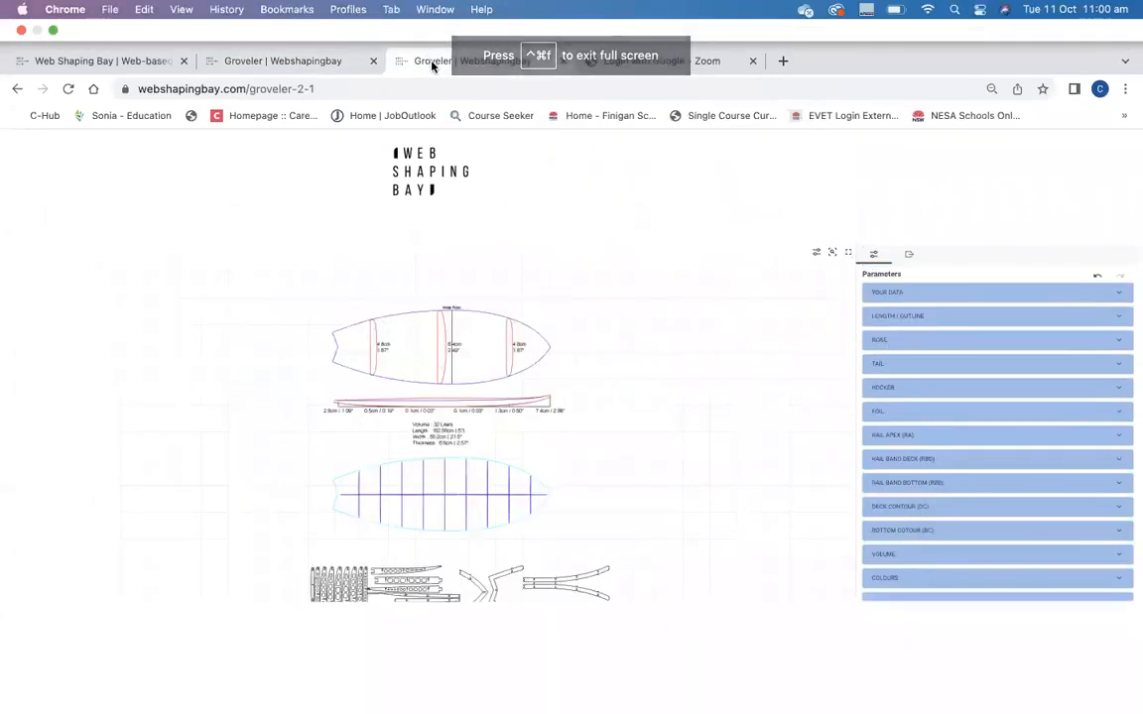
left_click(847, 211)
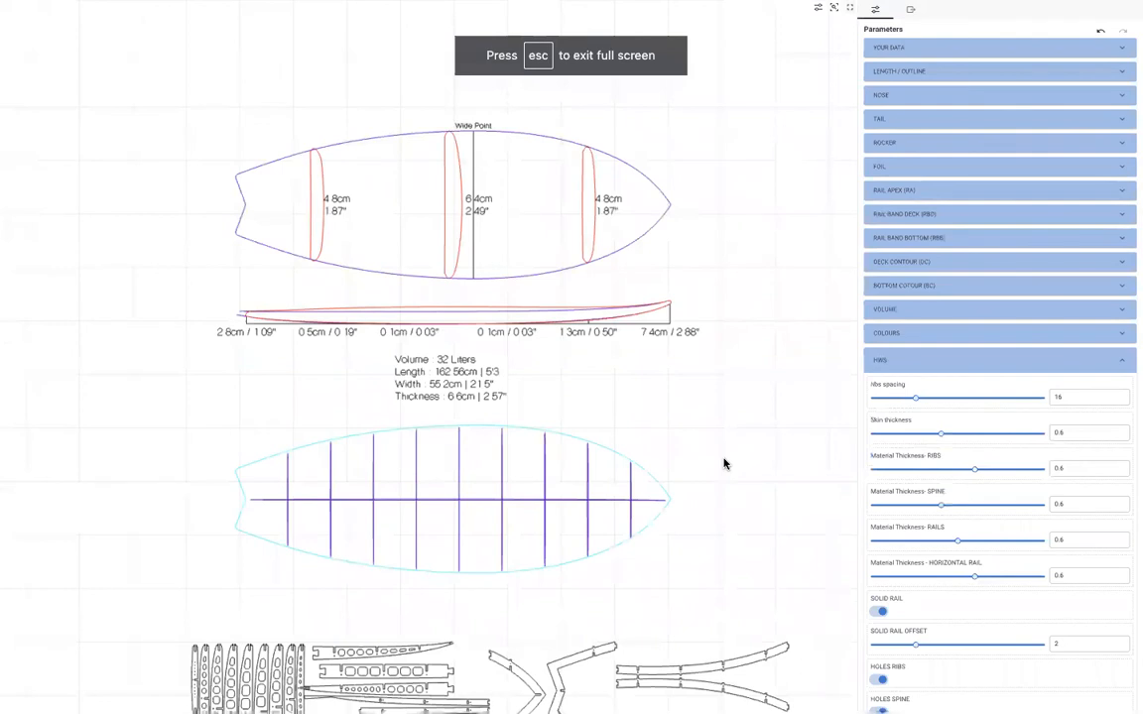
scroll(724, 463, "down", 5)
left_click_drag(675, 362, 627, 529)
left_click_drag(633, 472, 749, 448)
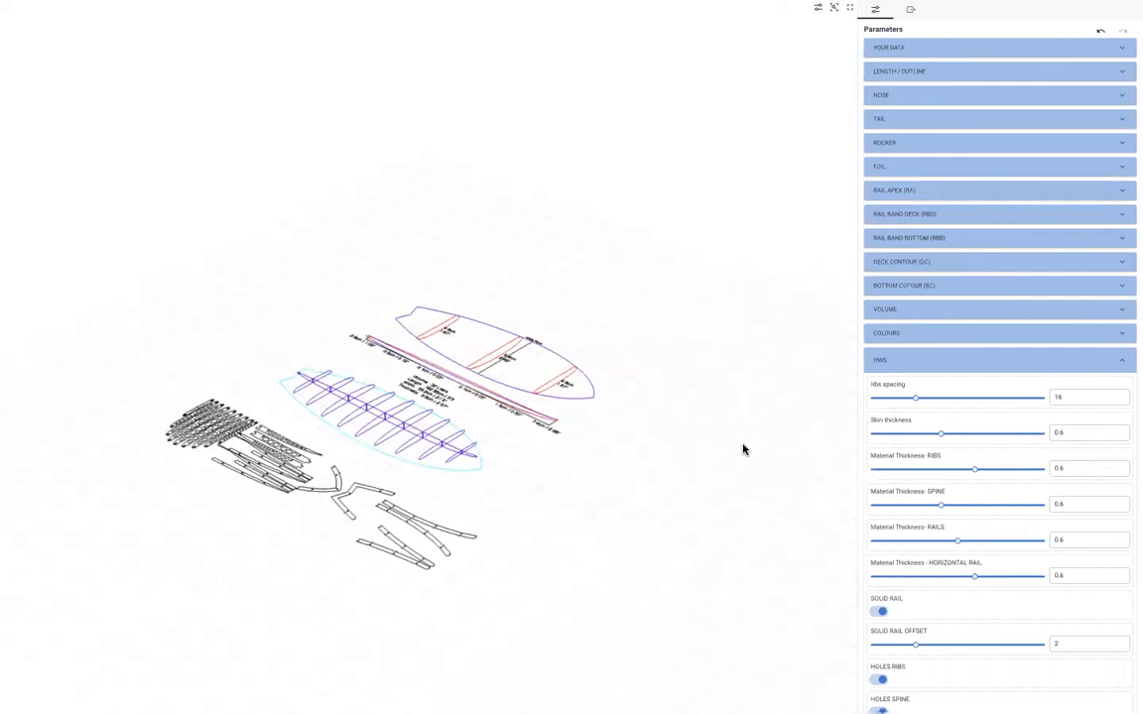
left_click_drag(503, 470, 704, 652)
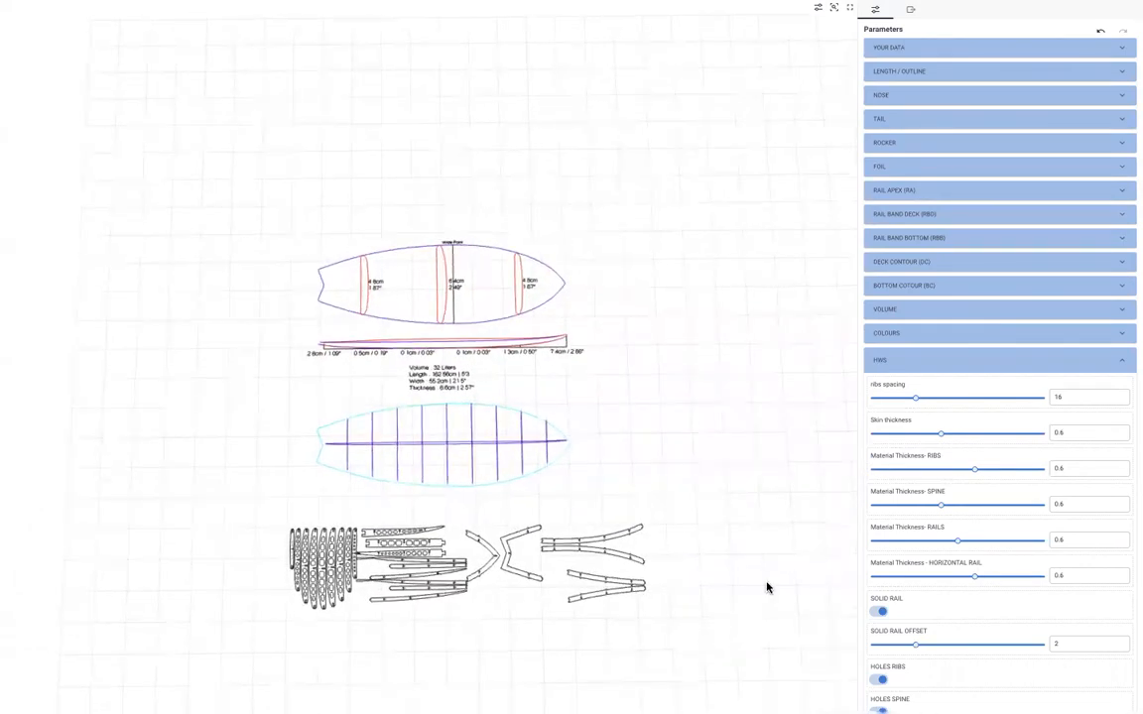